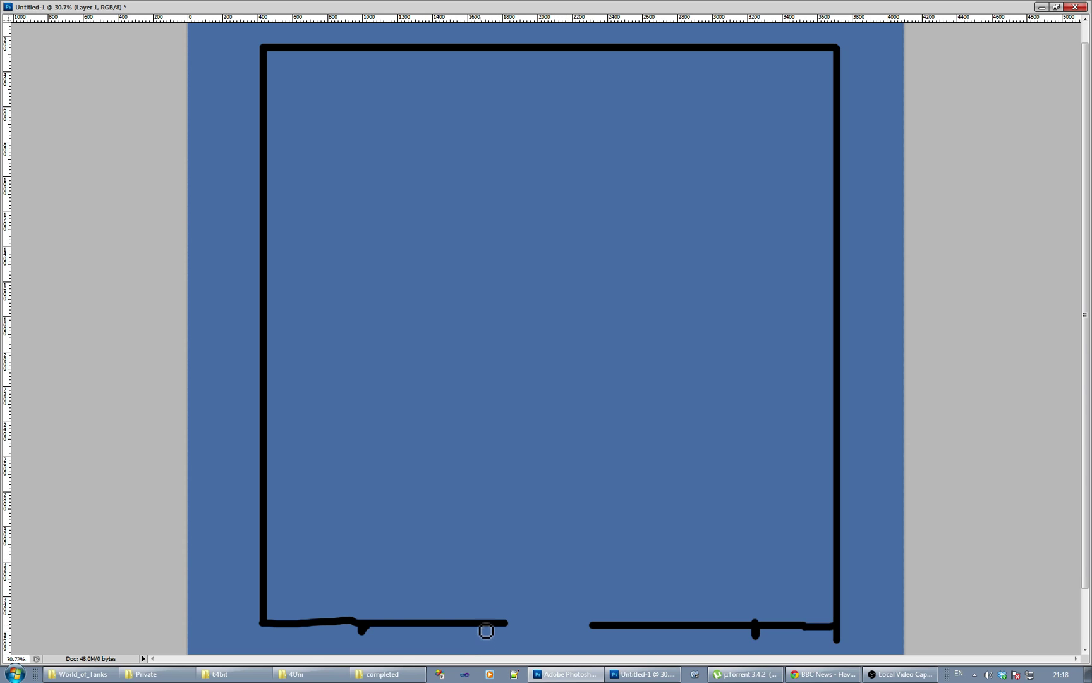
- Paint light blue lines marking both ends of the bottom exit gap and spanning across it
drag(467, 612, 467, 629)
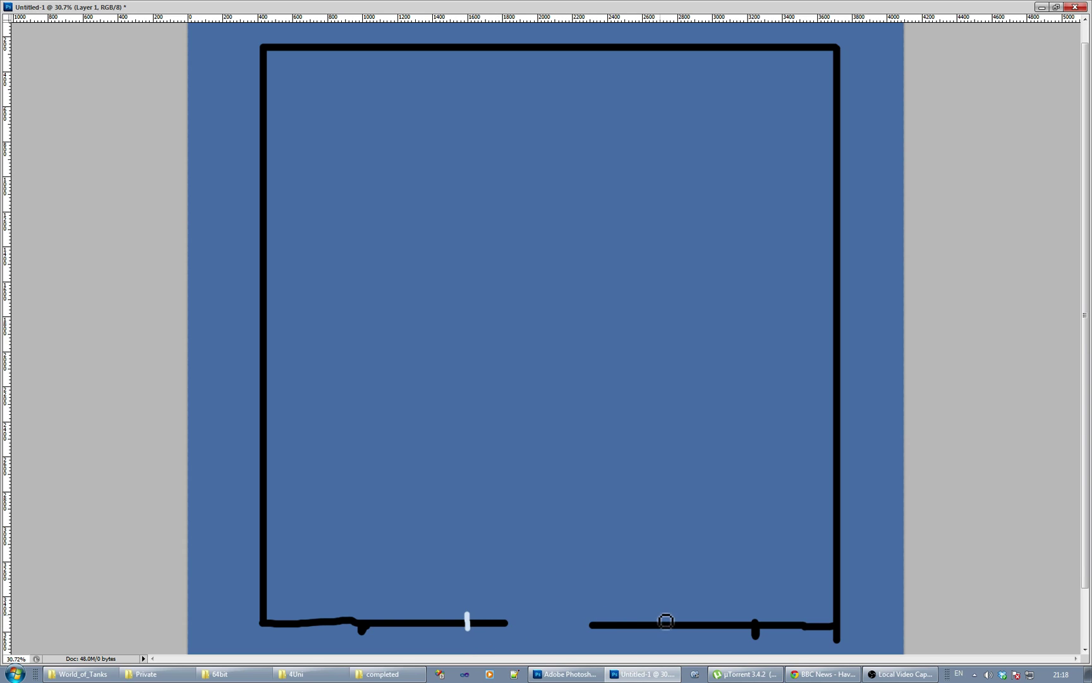
drag(660, 615, 656, 628)
mouse_move(469, 625)
mouse_down()
mouse_move(661, 629)
mouse_move(473, 623)
mouse_move(466, 640)
mouse_move(463, 626)
mouse_move(663, 628)
mouse_move(659, 644)
mouse_move(458, 629)
mouse_up()
drag(501, 585, 531, 580)
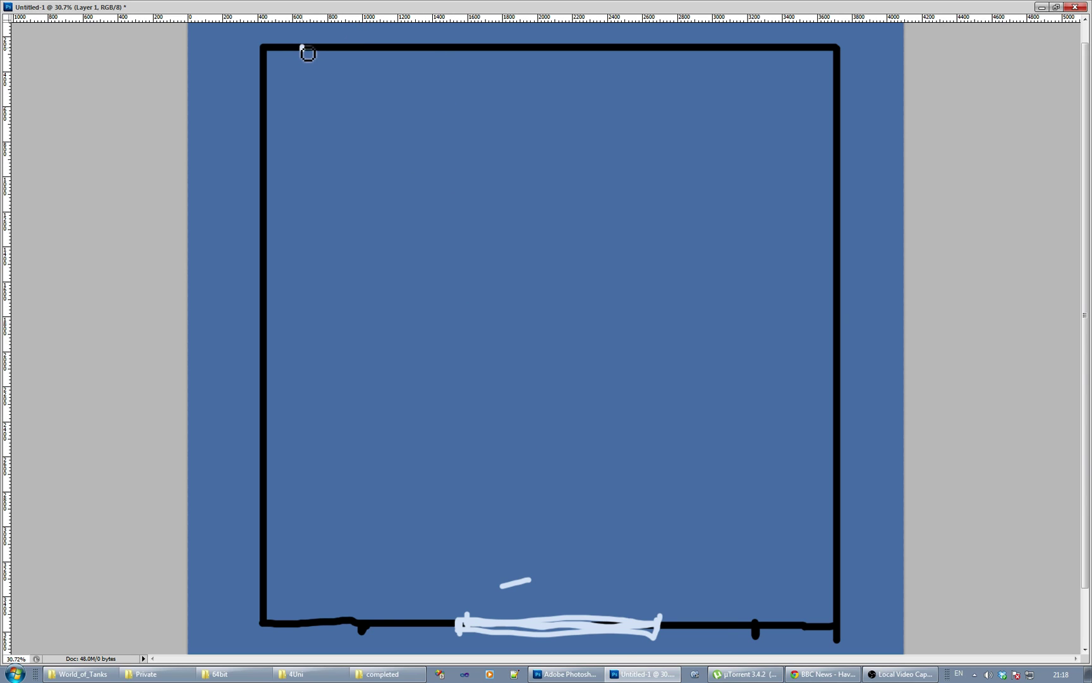
- Add light dashes along the top, right and left borders, plus a dot below the top-left
drag(303, 48, 774, 52)
mouse_move(838, 68)
mouse_down()
mouse_move(838, 161)
mouse_move(836, 151)
mouse_up()
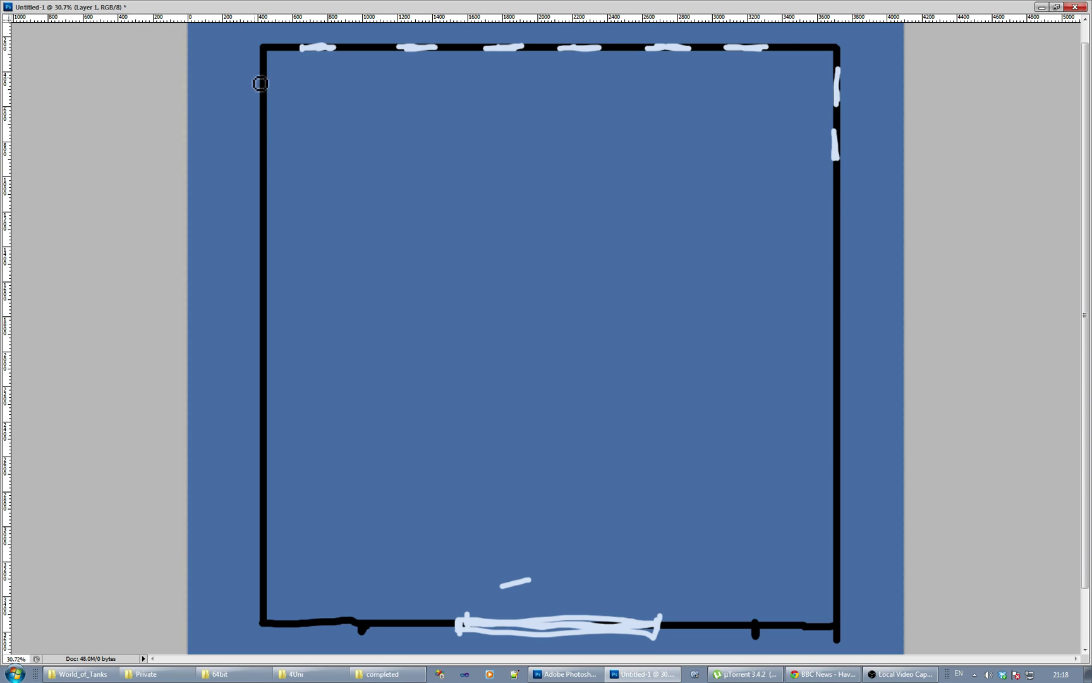
drag(263, 70, 267, 87)
drag(262, 129, 264, 158)
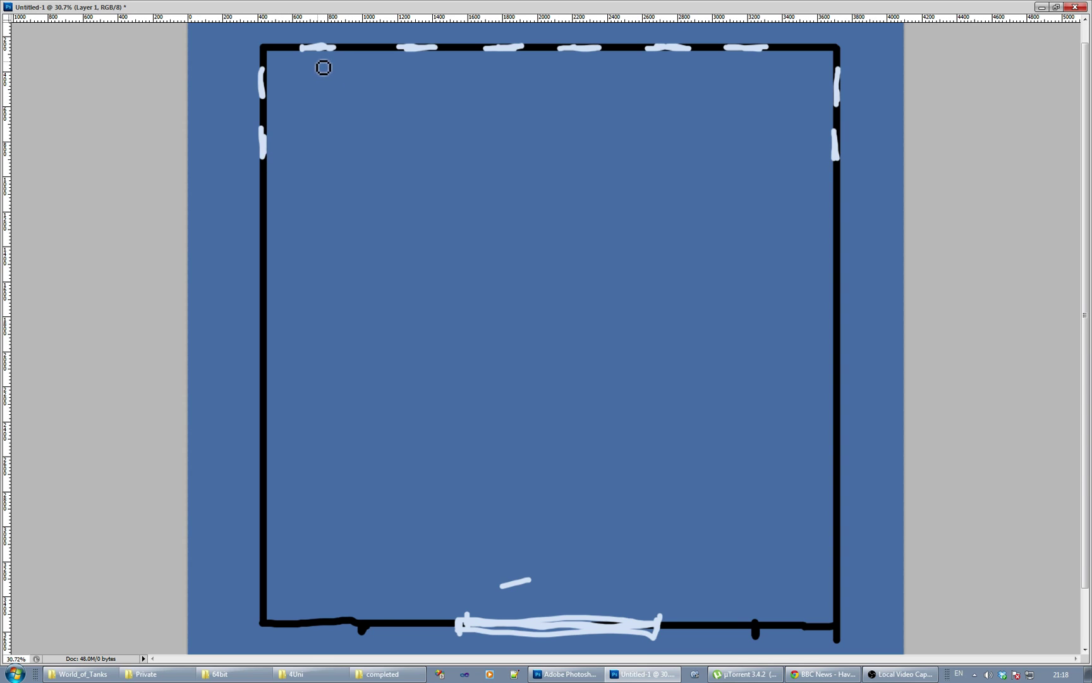
drag(321, 65, 319, 64)
- Add a second dot, draw downward arrows under both dots, and hand-letter EXIT above the opening
click(578, 64)
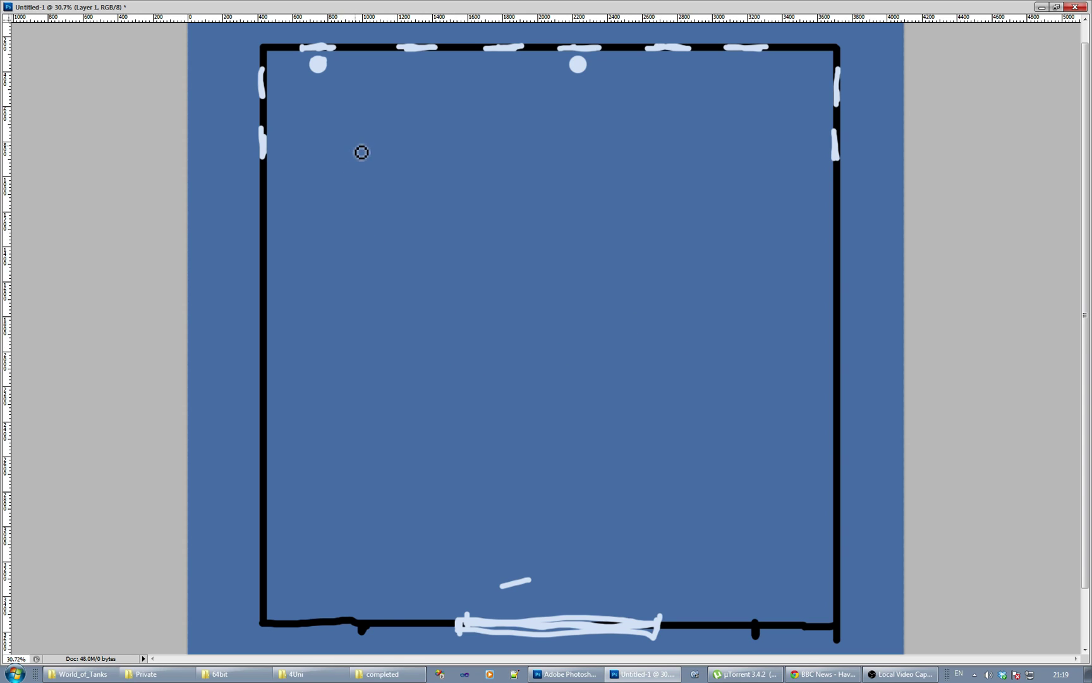
drag(327, 82, 340, 123)
mouse_move(500, 587)
mouse_down()
mouse_move(504, 609)
mouse_move(532, 597)
mouse_move(551, 607)
mouse_move(550, 596)
mouse_up()
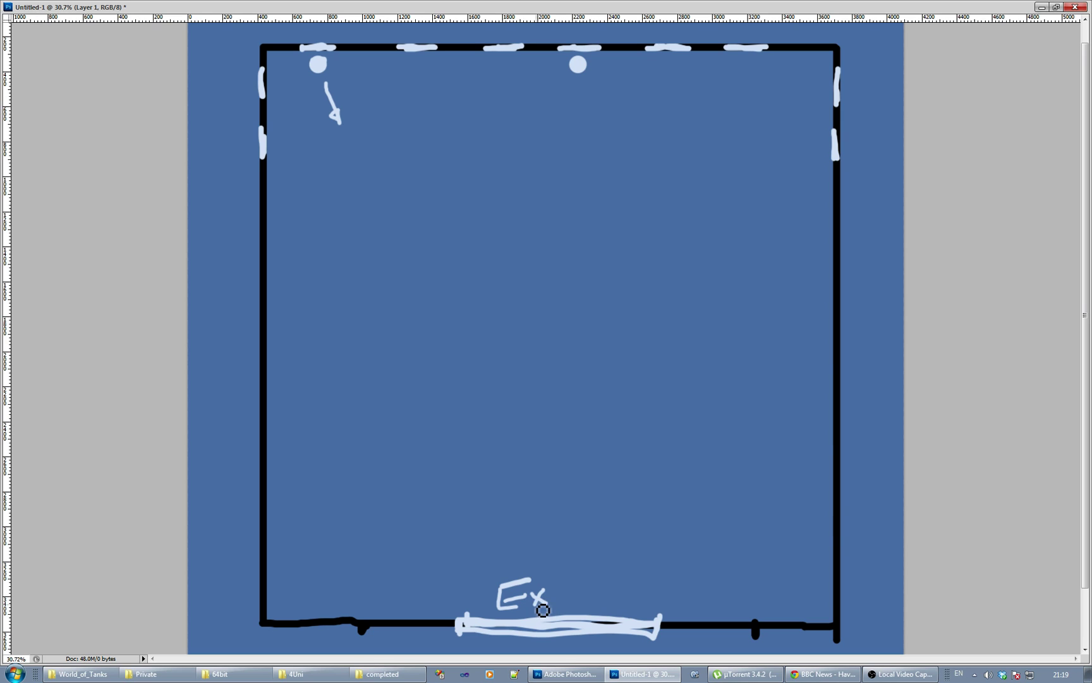
mouse_move(556, 589)
mouse_down()
mouse_move(555, 604)
mouse_move(601, 589)
mouse_move(580, 607)
mouse_up()
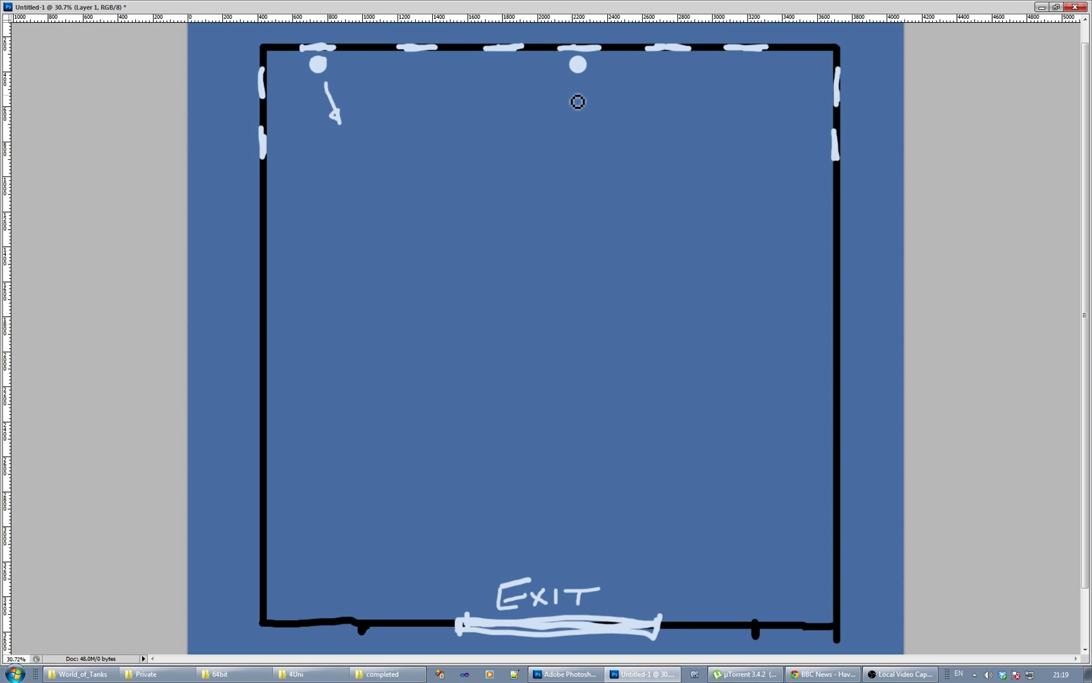
drag(575, 84, 575, 123)
- Hand-letter 'GET TO EXIT' beside the right dot, undoing one messy stroke
mouse_move(601, 84)
mouse_down()
mouse_move(633, 99)
mouse_move(622, 93)
mouse_move(630, 83)
mouse_move(652, 76)
mouse_up()
key(ctrl+z)
click(638, 79)
mouse_move(641, 79)
mouse_down()
mouse_move(640, 95)
mouse_move(703, 74)
mouse_up()
click(679, 78)
mouse_move(689, 76)
mouse_down()
mouse_move(687, 92)
mouse_move(705, 90)
mouse_move(703, 77)
mouse_up()
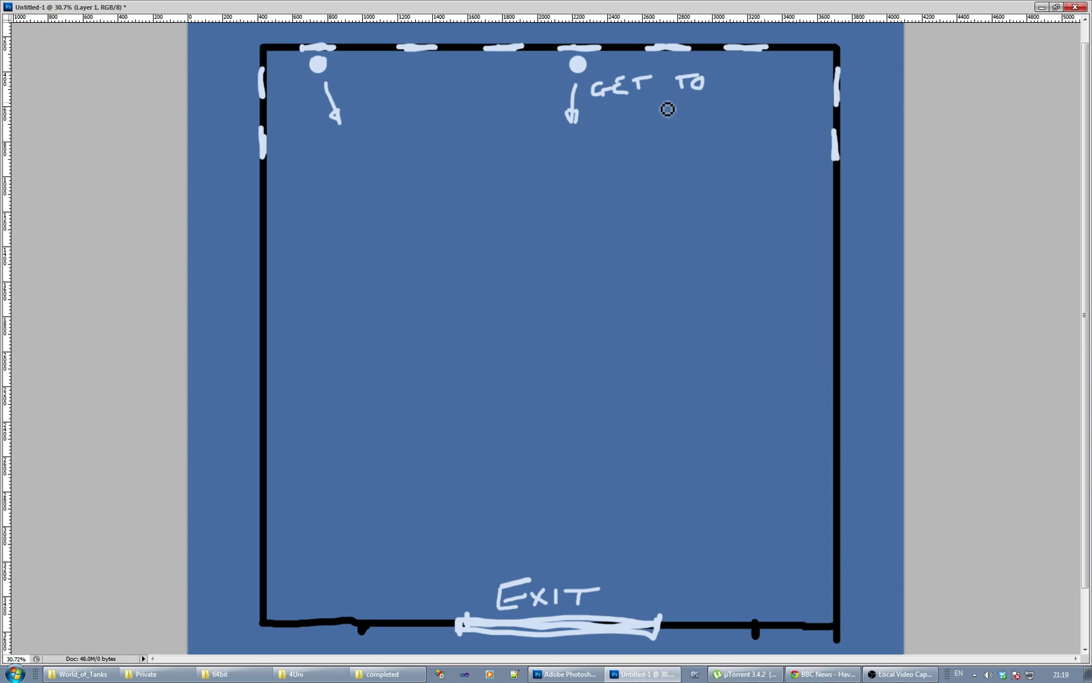
mouse_move(648, 106)
mouse_down()
mouse_move(634, 122)
mouse_move(698, 116)
mouse_move(686, 124)
mouse_up()
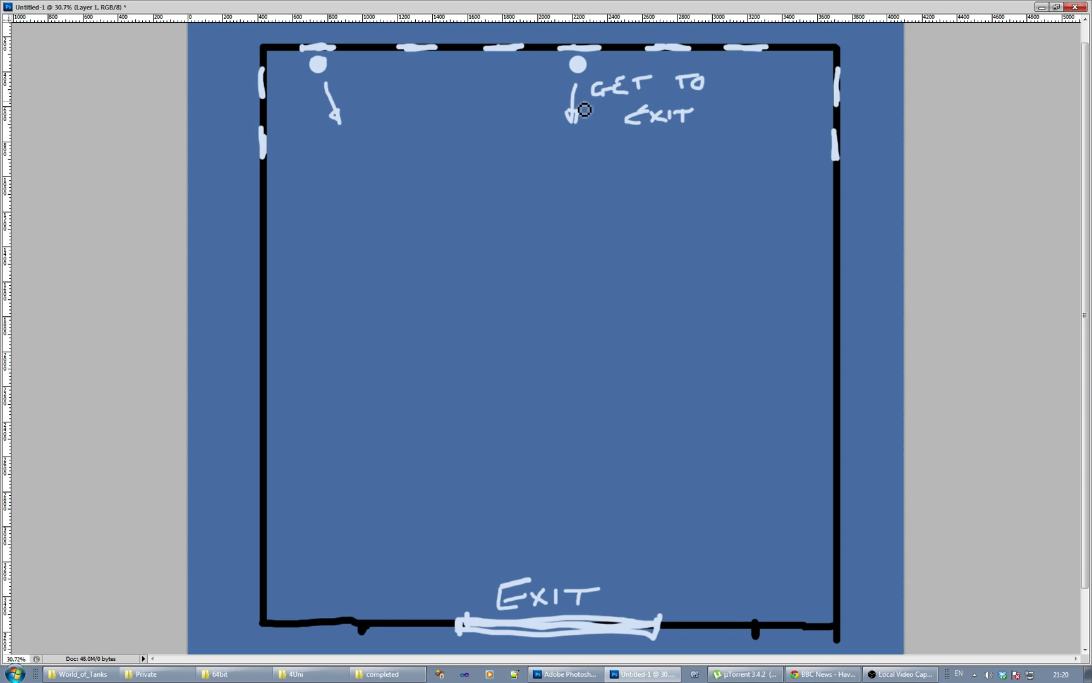
- Retrace the second dot's arrow and draw small hollow zombie circles along the top row
drag(575, 85, 573, 120)
mouse_move(408, 175)
mouse_down()
mouse_move(403, 187)
mouse_move(411, 179)
mouse_up()
mouse_move(475, 129)
mouse_down()
mouse_move(478, 149)
mouse_move(476, 139)
mouse_up()
mouse_move(413, 113)
mouse_down()
mouse_move(404, 134)
mouse_move(408, 117)
mouse_up()
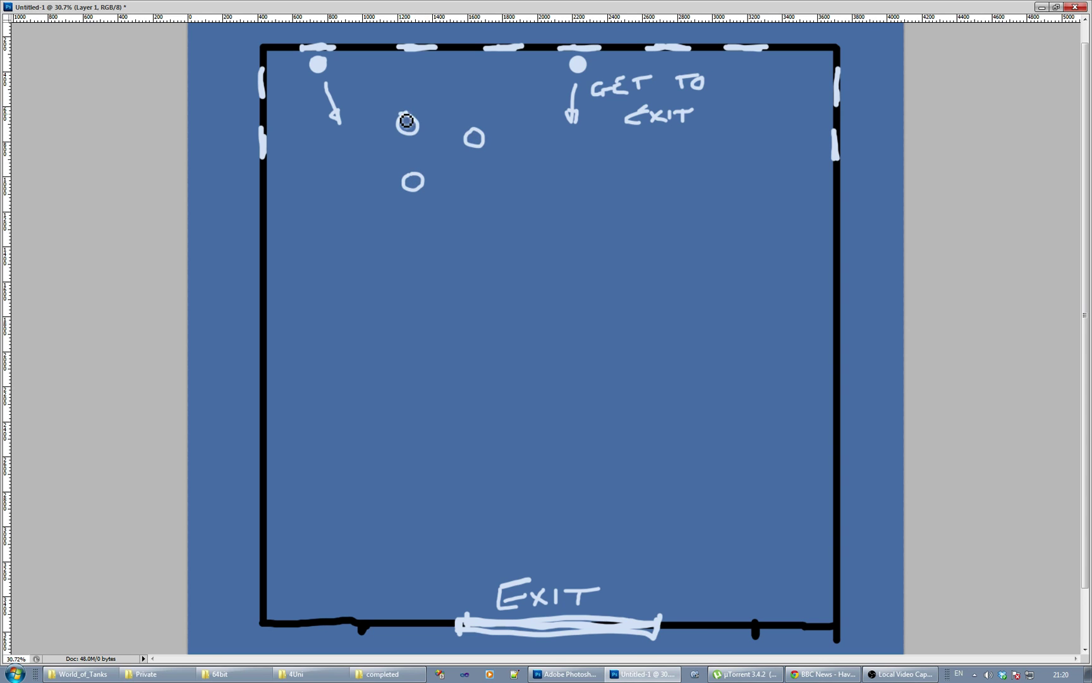
mouse_move(351, 178)
mouse_down()
mouse_move(358, 201)
mouse_move(353, 188)
mouse_up()
mouse_move(496, 184)
mouse_down()
mouse_move(518, 195)
mouse_move(497, 184)
mouse_up()
mouse_move(550, 145)
mouse_down()
mouse_move(562, 167)
mouse_move(551, 144)
mouse_up()
drag(619, 157, 623, 148)
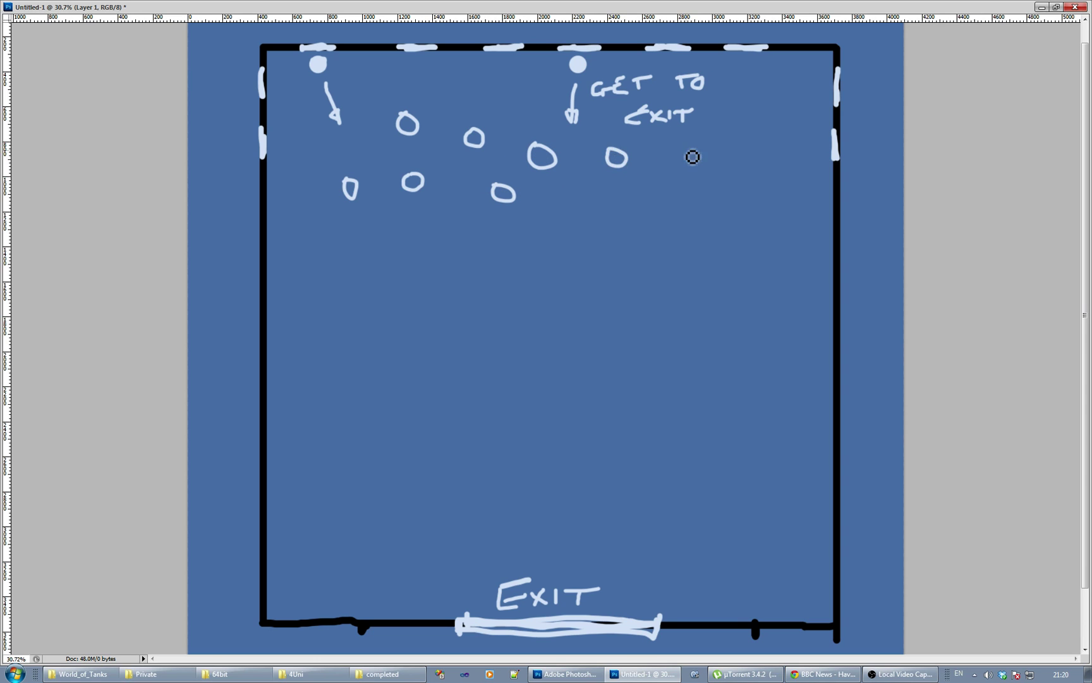
mouse_move(692, 152)
mouse_down()
mouse_move(677, 171)
mouse_move(684, 158)
mouse_up()
- Add second-row and right-side zombie circles, with small arrows beside a few
drag(658, 197, 653, 190)
mouse_move(577, 204)
mouse_down()
mouse_move(606, 232)
mouse_move(608, 215)
mouse_up()
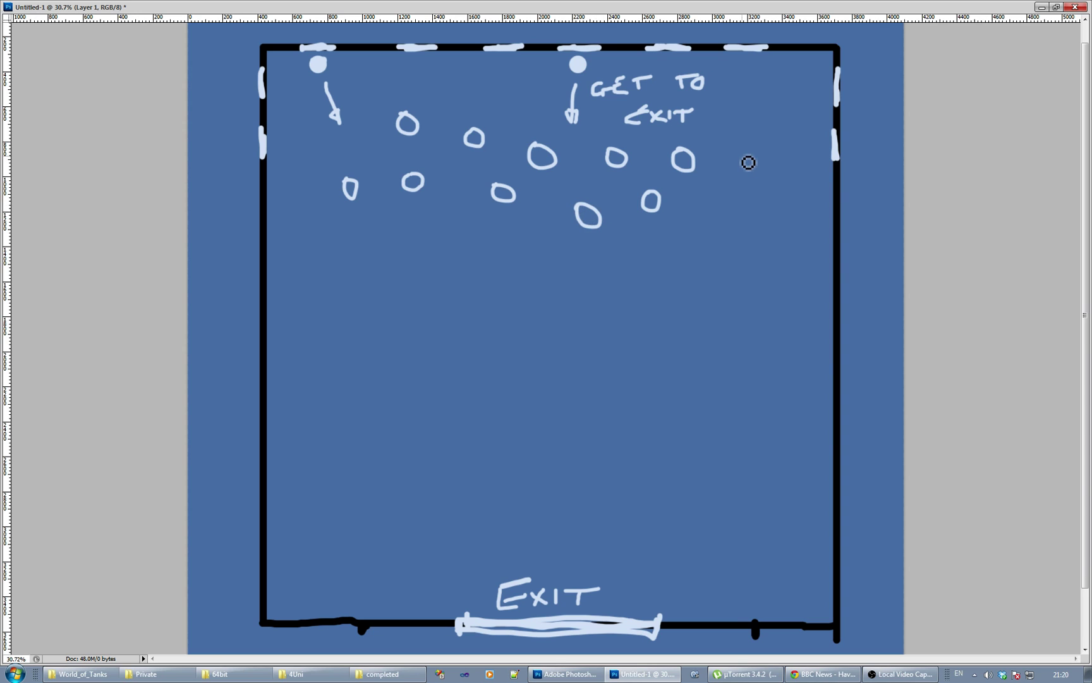
drag(749, 163, 743, 148)
mouse_move(761, 101)
mouse_down()
mouse_move(789, 113)
mouse_move(764, 99)
mouse_up()
mouse_move(726, 196)
mouse_down()
mouse_move(734, 220)
mouse_move(731, 206)
mouse_up()
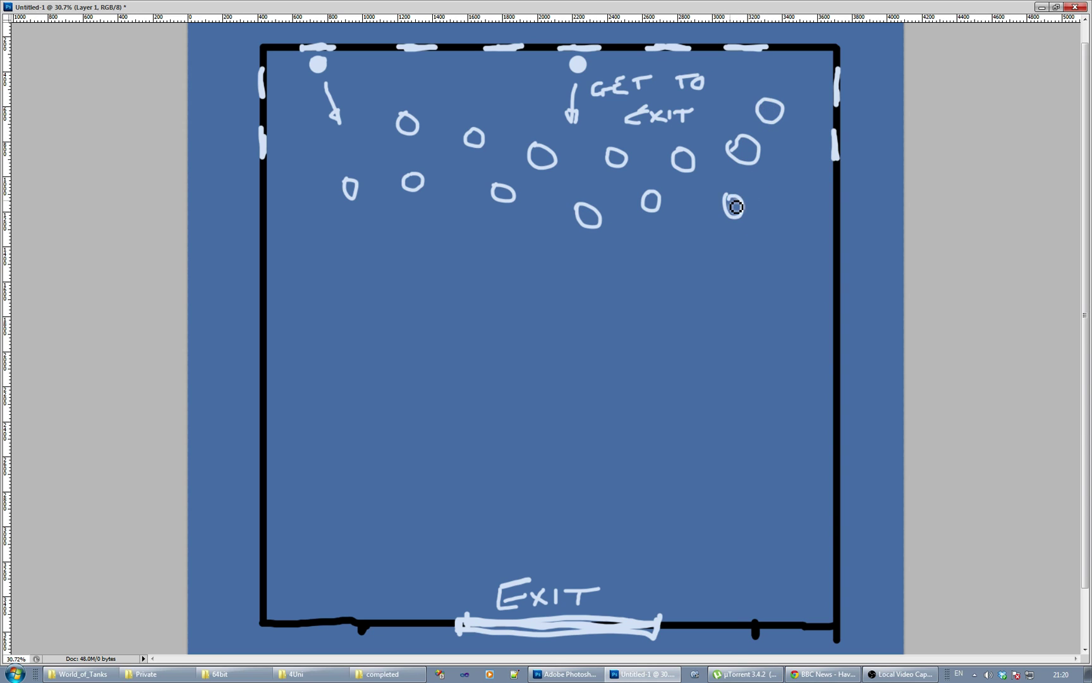
drag(595, 181, 588, 184)
drag(699, 201, 705, 207)
mouse_move(763, 164)
mouse_down()
mouse_move(784, 180)
mouse_move(770, 177)
mouse_up()
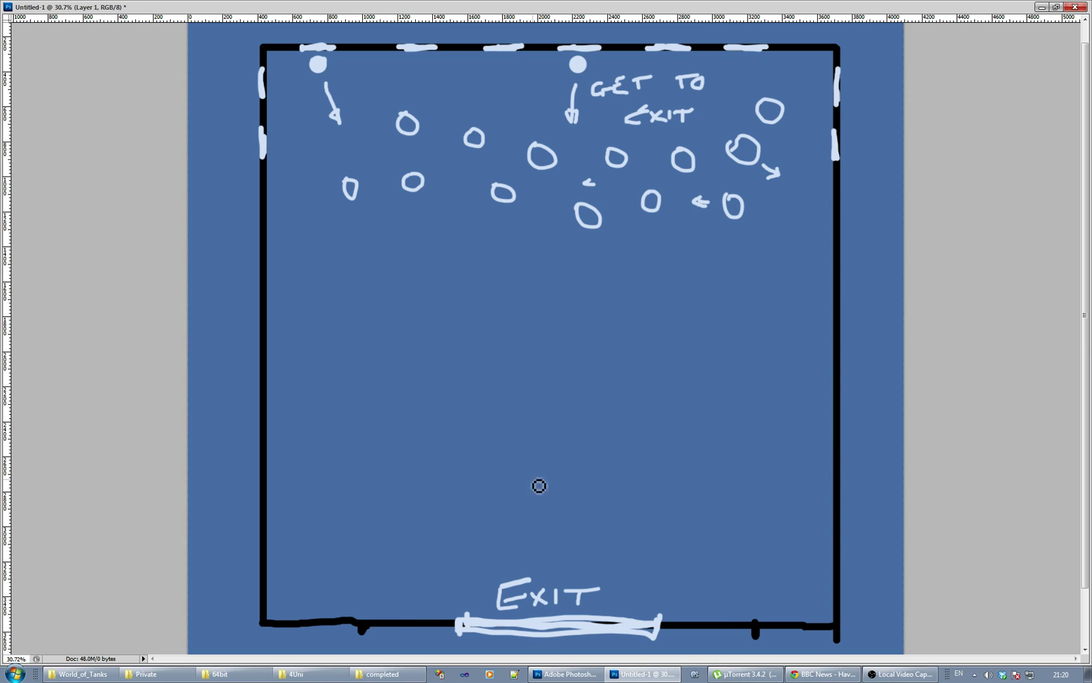
- Paint a filled player dot above EXIT, label it 'YOU', and draw an up-left arrow
mouse_move(560, 497)
mouse_down()
mouse_move(568, 509)
mouse_move(549, 498)
mouse_move(562, 501)
mouse_up()
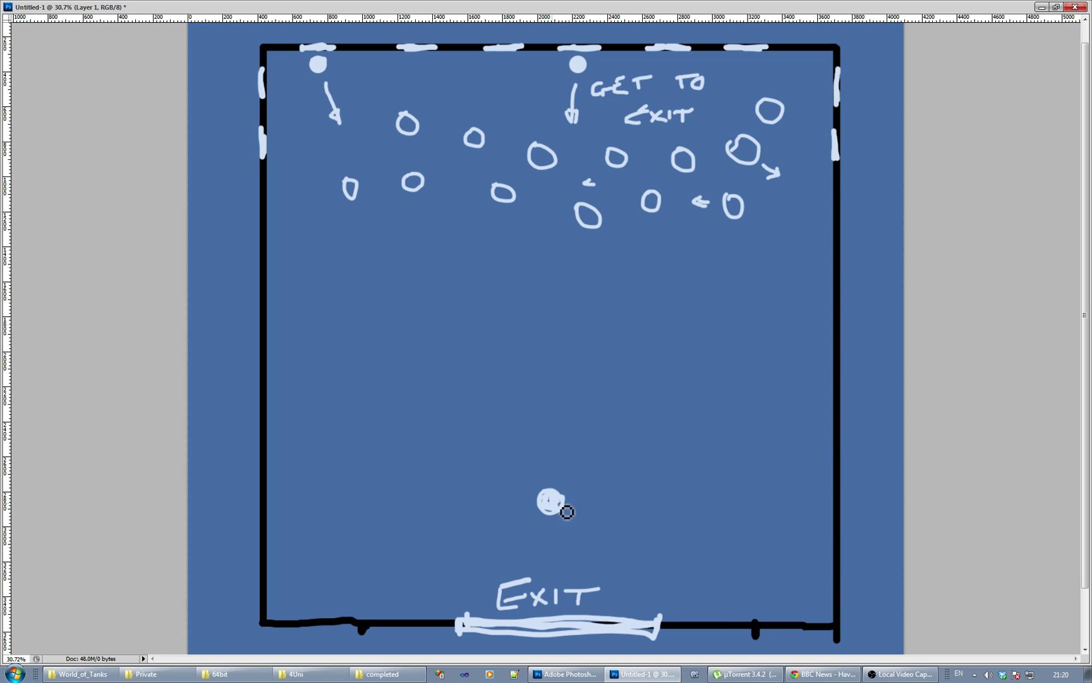
mouse_move(567, 511)
mouse_down()
mouse_move(548, 507)
mouse_move(627, 510)
mouse_move(632, 499)
mouse_move(575, 497)
mouse_up()
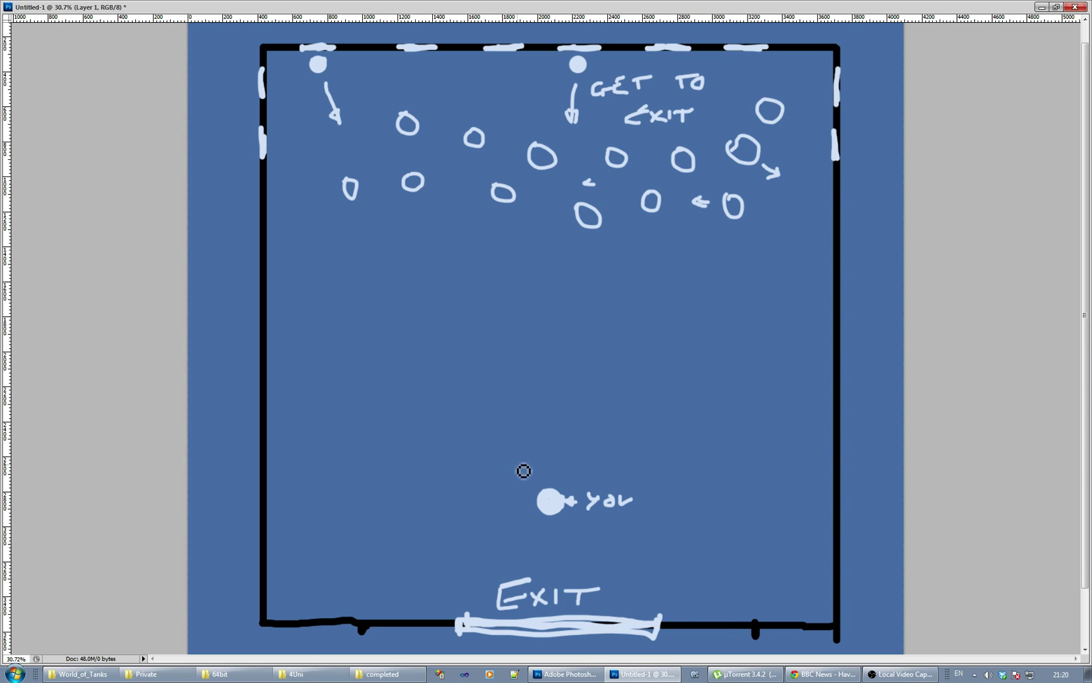
mouse_move(539, 485)
mouse_down()
mouse_move(517, 447)
mouse_move(515, 462)
mouse_up()
- Draw movement arrows around the left zombie circles and out from the top-left dot
drag(396, 246, 374, 222)
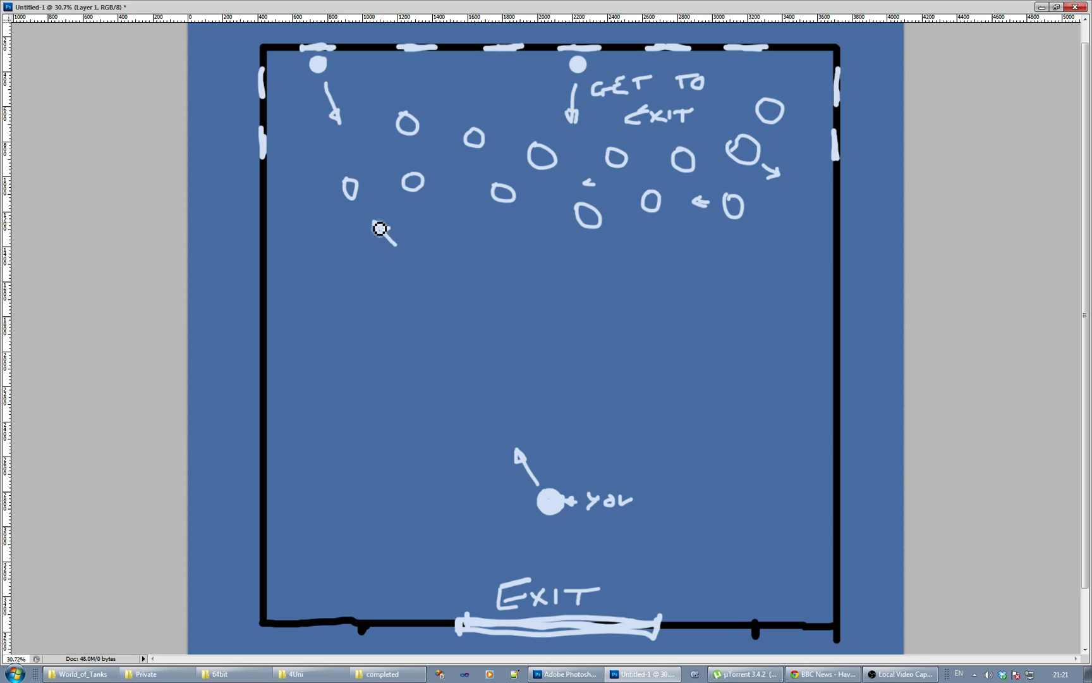
mouse_move(359, 175)
mouse_down()
mouse_move(361, 153)
mouse_move(351, 156)
mouse_move(361, 154)
mouse_up()
drag(322, 74, 359, 98)
drag(370, 106, 388, 144)
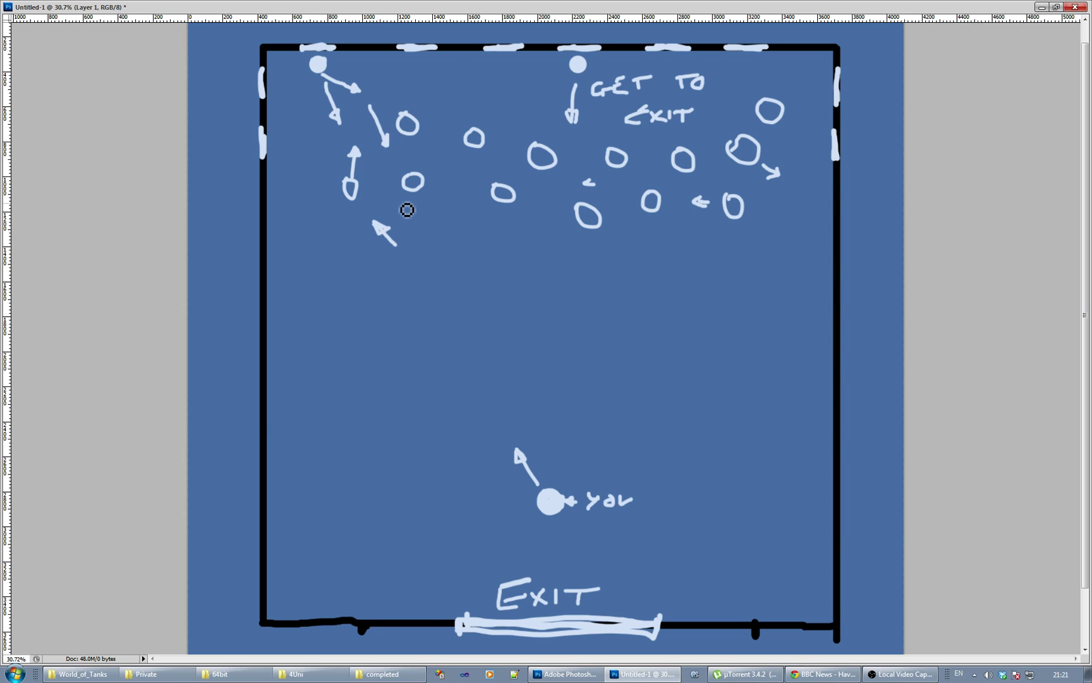
mouse_move(386, 168)
mouse_down()
mouse_move(398, 211)
mouse_move(389, 205)
mouse_move(456, 259)
mouse_up()
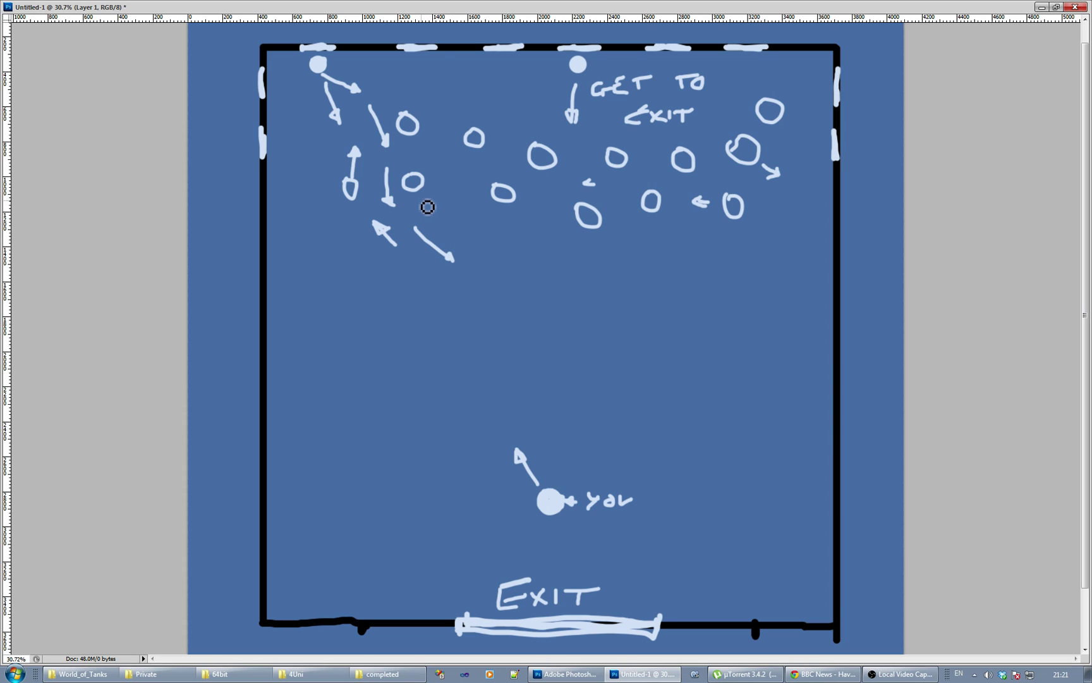
drag(409, 215, 425, 200)
drag(389, 261, 365, 240)
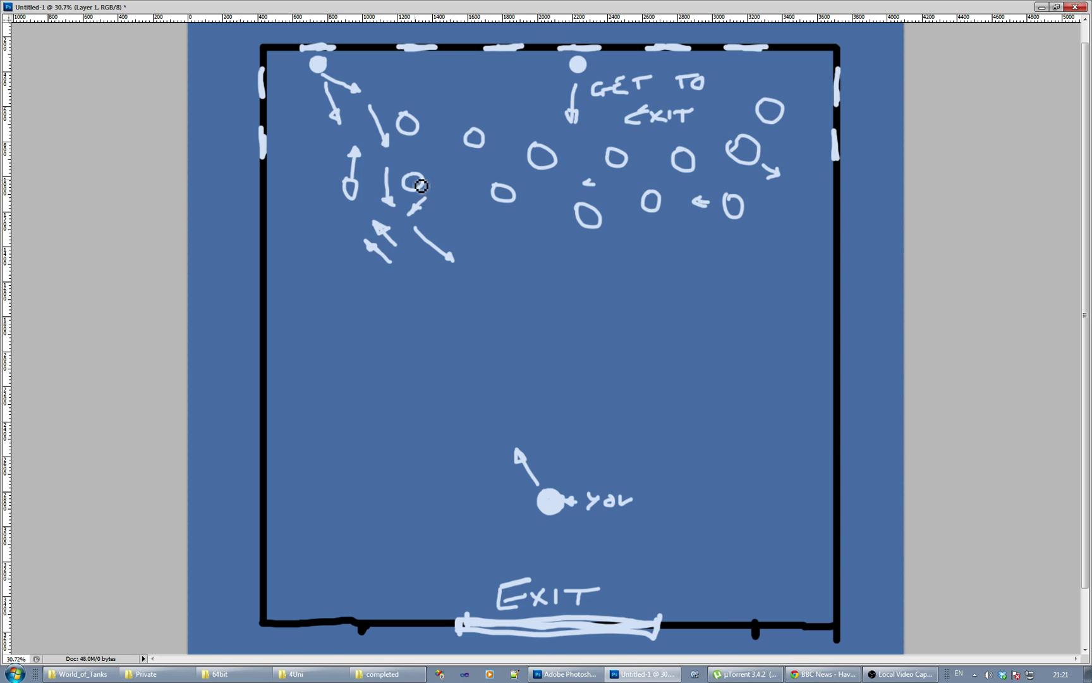
- Paint a solid survivor dot with a left-pointing arrow, then write ZOMBIE as the legend
mouse_move(427, 163)
mouse_down()
mouse_move(418, 160)
mouse_move(425, 170)
mouse_up()
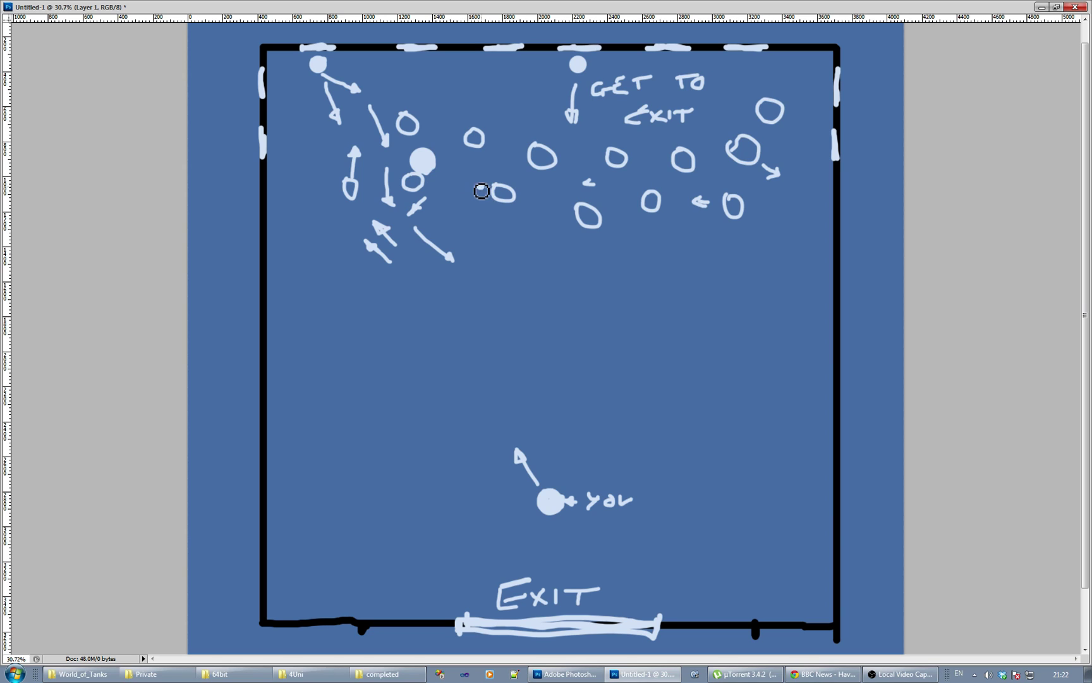
mouse_move(481, 191)
mouse_down()
mouse_move(463, 180)
mouse_move(466, 192)
mouse_up()
mouse_move(335, 327)
mouse_down()
mouse_move(349, 351)
mouse_move(366, 353)
mouse_move(404, 340)
mouse_move(411, 351)
mouse_move(420, 335)
mouse_move(430, 356)
mouse_move(436, 347)
mouse_move(414, 353)
mouse_move(437, 342)
mouse_move(438, 355)
mouse_move(460, 332)
mouse_up()
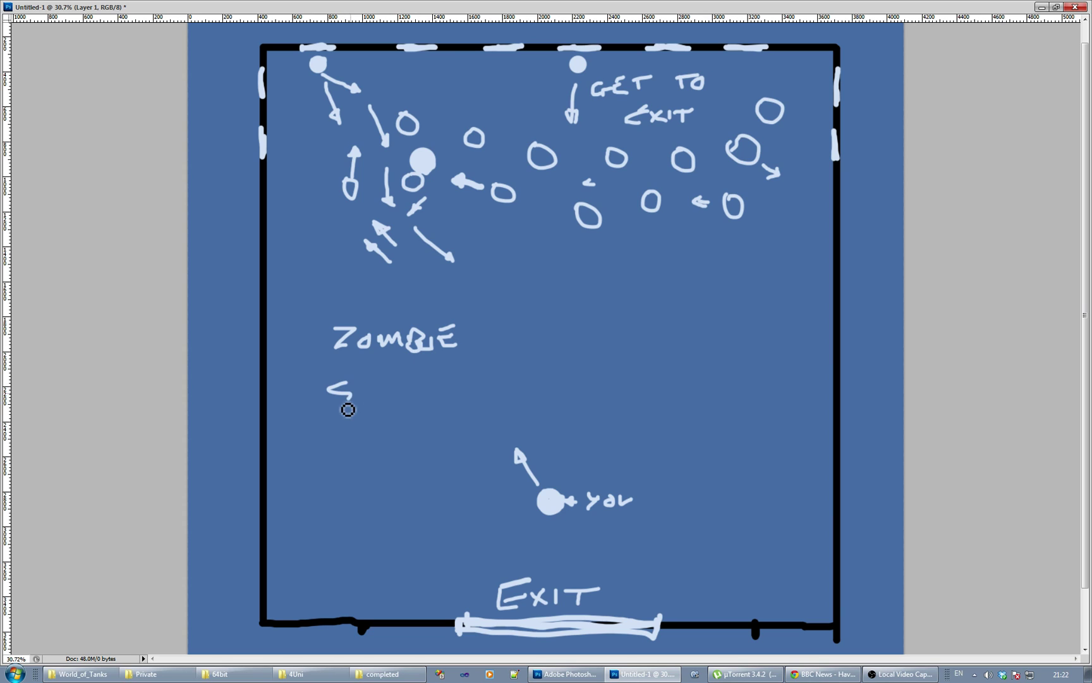
- Hand-write 'Survivor' and 'You.' in a column beneath ZOMBIE, undoing one bad stroke
drag(348, 409, 334, 408)
mouse_move(354, 393)
mouse_down()
mouse_move(380, 407)
mouse_move(428, 397)
mouse_up()
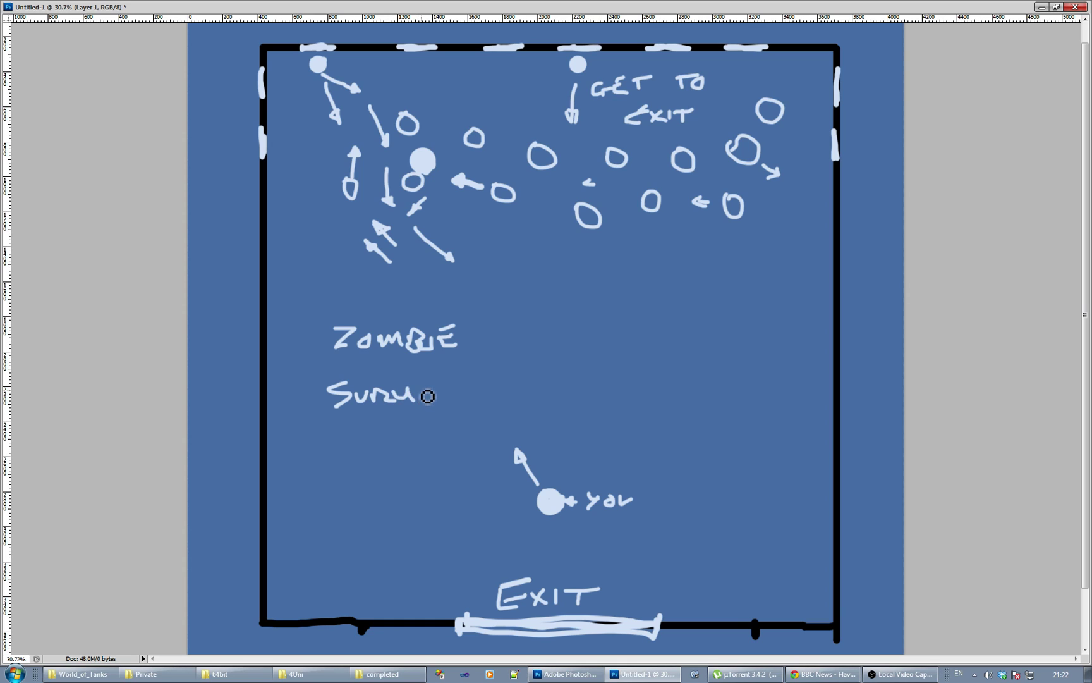
key(ctrl+z)
mouse_move(425, 394)
mouse_down()
mouse_move(475, 389)
mouse_move(476, 400)
mouse_move(498, 393)
mouse_up()
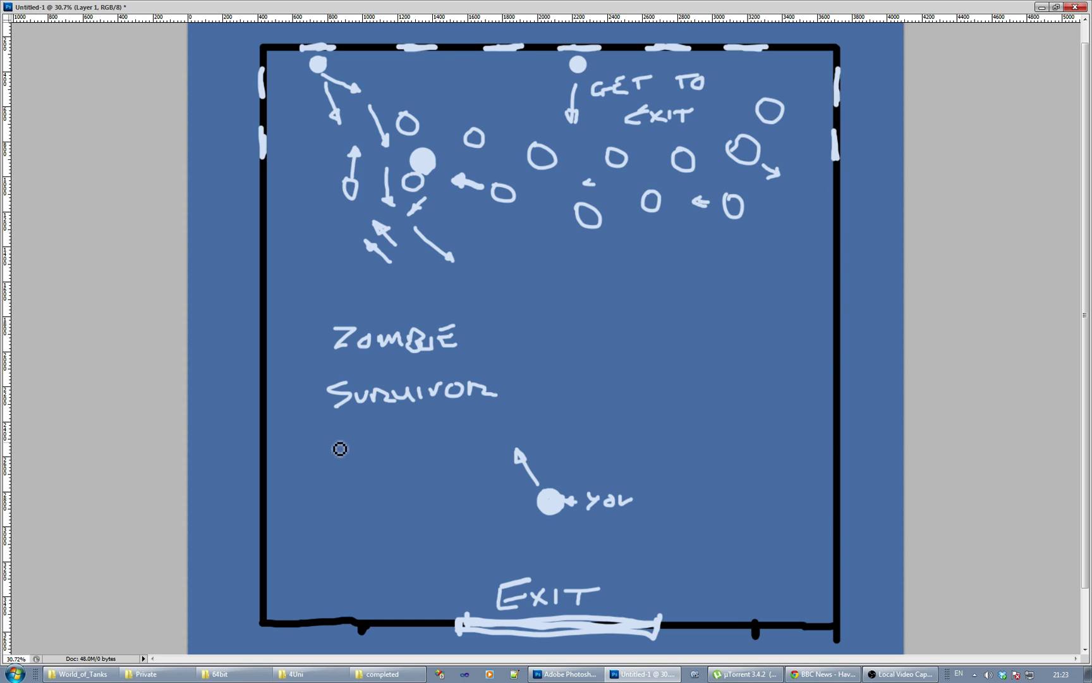
mouse_move(333, 438)
mouse_down()
mouse_move(344, 460)
mouse_move(402, 445)
mouse_up()
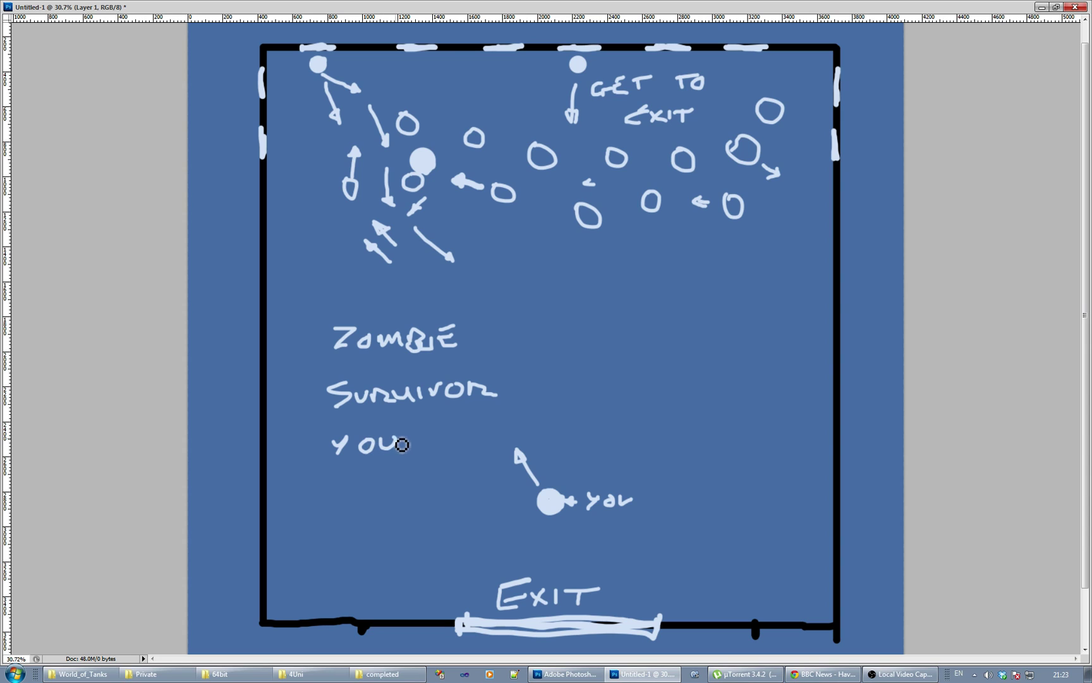
click(405, 451)
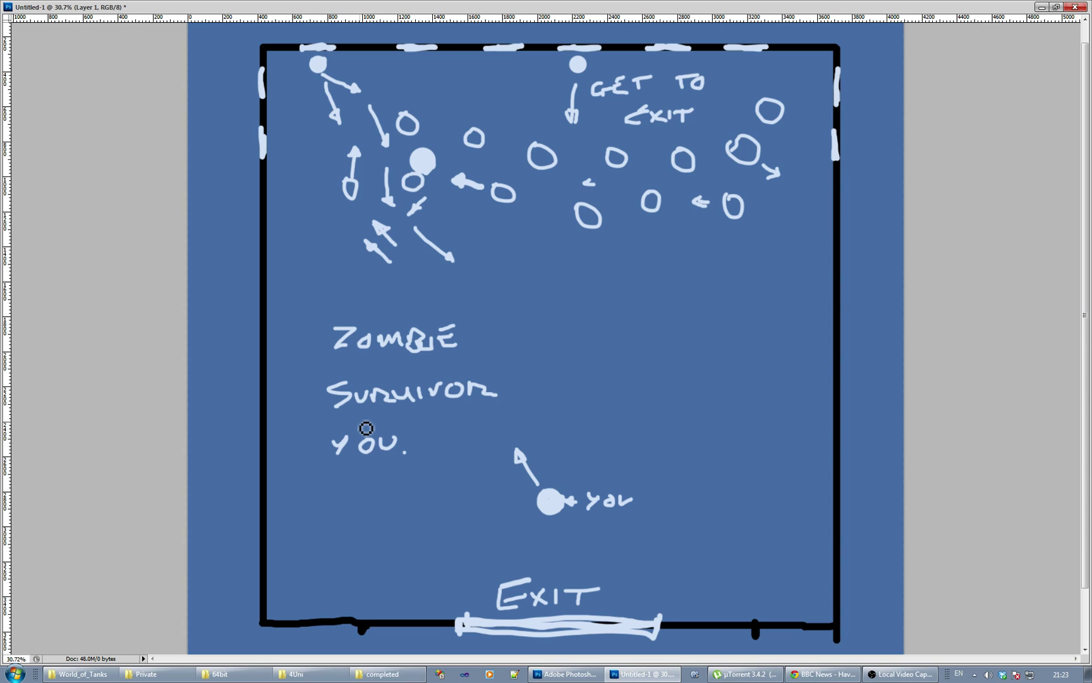